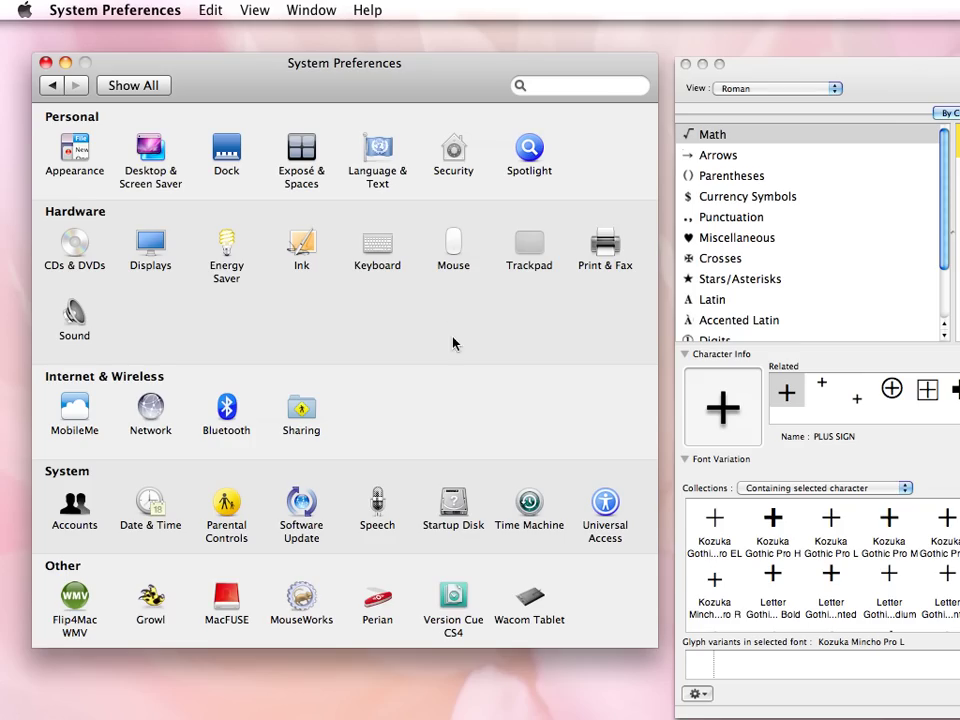
# - Open the Language & Text preferences, review each section, and look through the input sources list down to the U.S. and Vietnamese entries
pyautogui.click(379, 148)
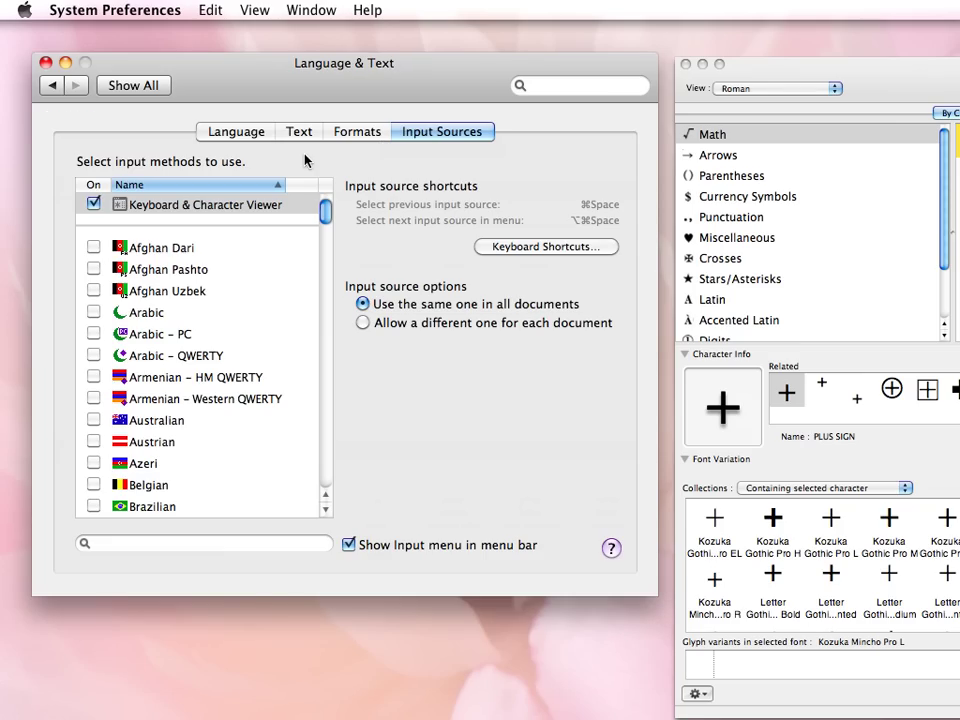
pyautogui.click(243, 133)
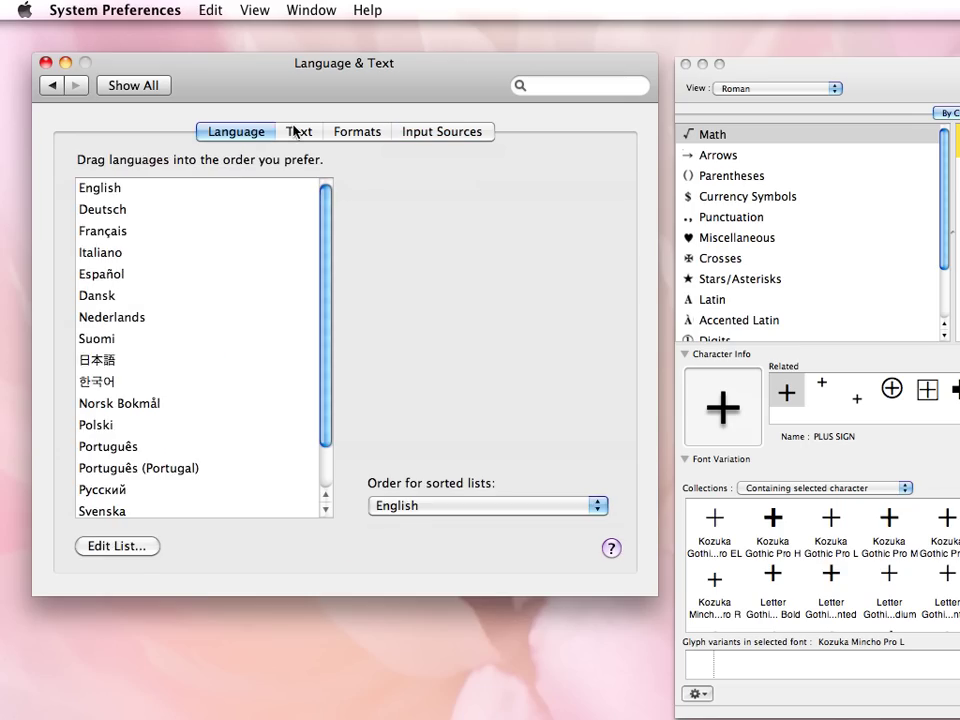
pyautogui.click(297, 132)
pyautogui.click(355, 134)
pyautogui.click(436, 133)
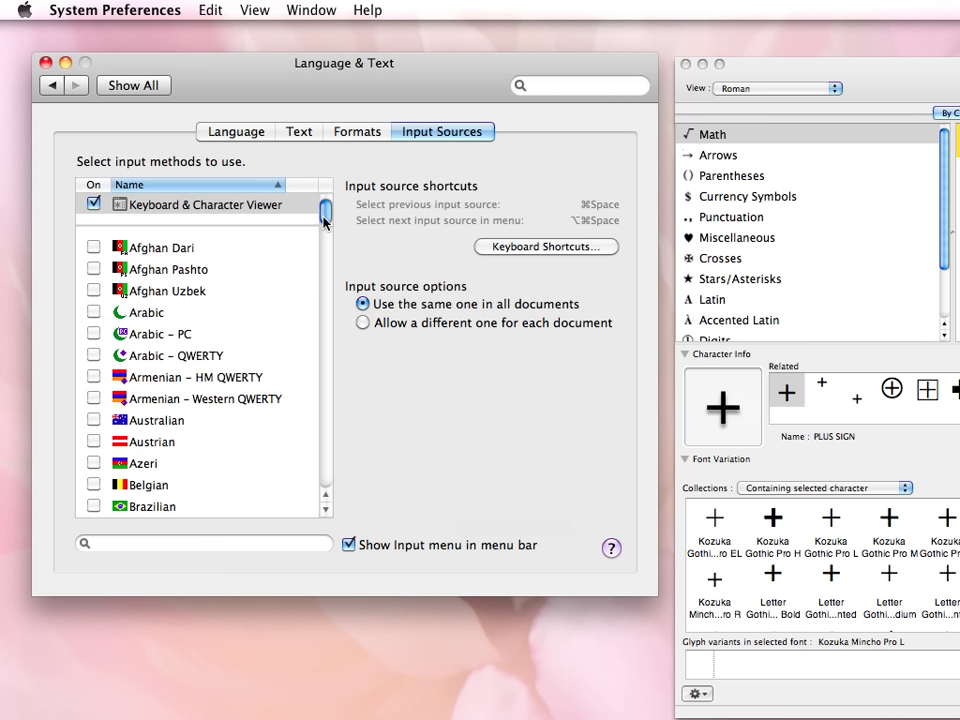
pyautogui.moveTo(324, 222); pyautogui.dragTo(331, 451)
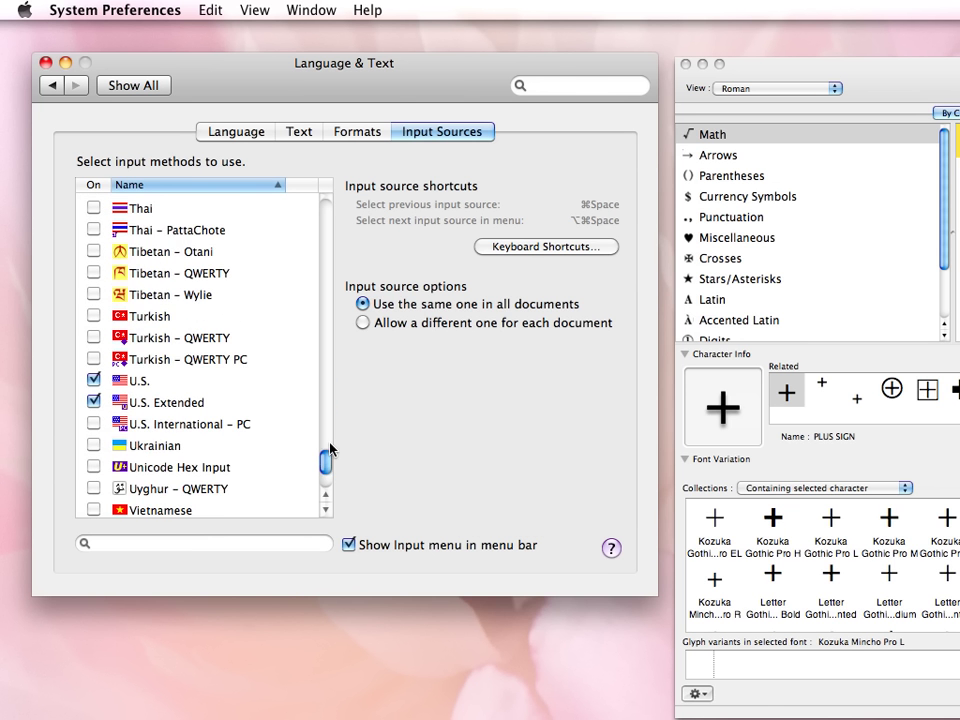
pyautogui.scroll(-3, 200, 350)
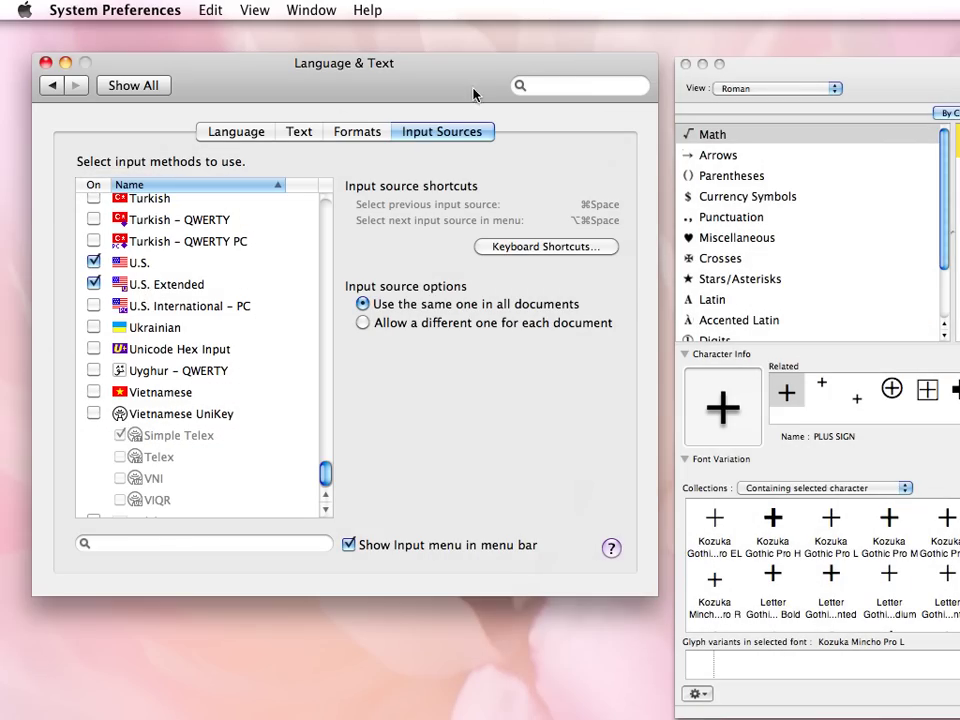
# - Bring the Characters window to the front and place it over the Language & Text window
pyautogui.moveTo(476, 92)
pyautogui.mouseDown()
pyautogui.moveTo(459, 101)
pyautogui.moveTo(494, 100)
pyautogui.mouseUp()
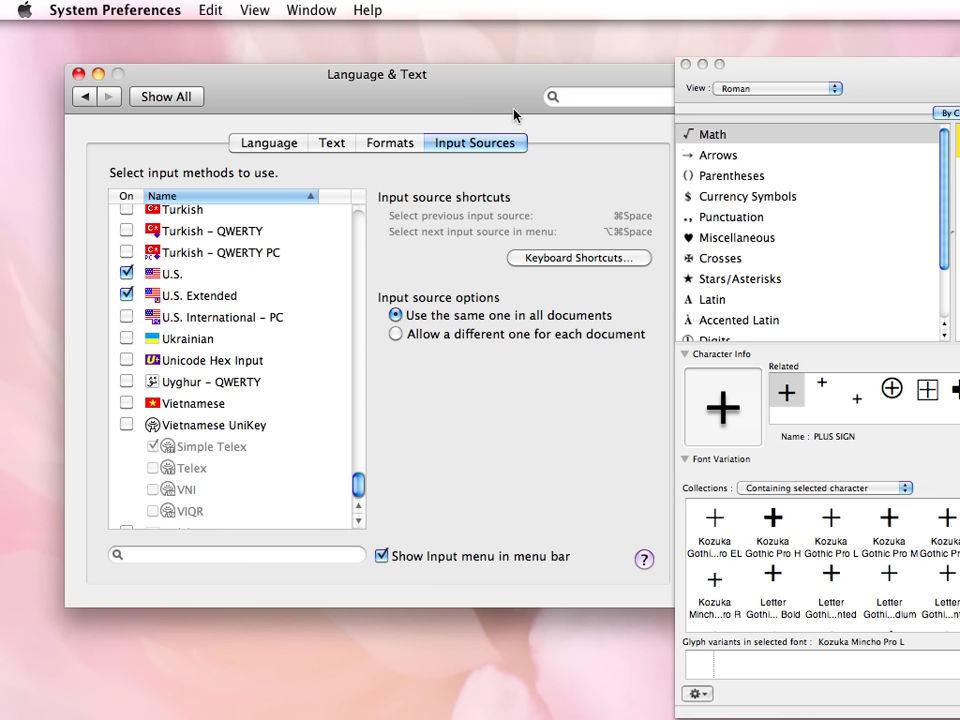
pyautogui.click(883, 83)
pyautogui.moveTo(903, 83); pyautogui.dragTo(275, 59)
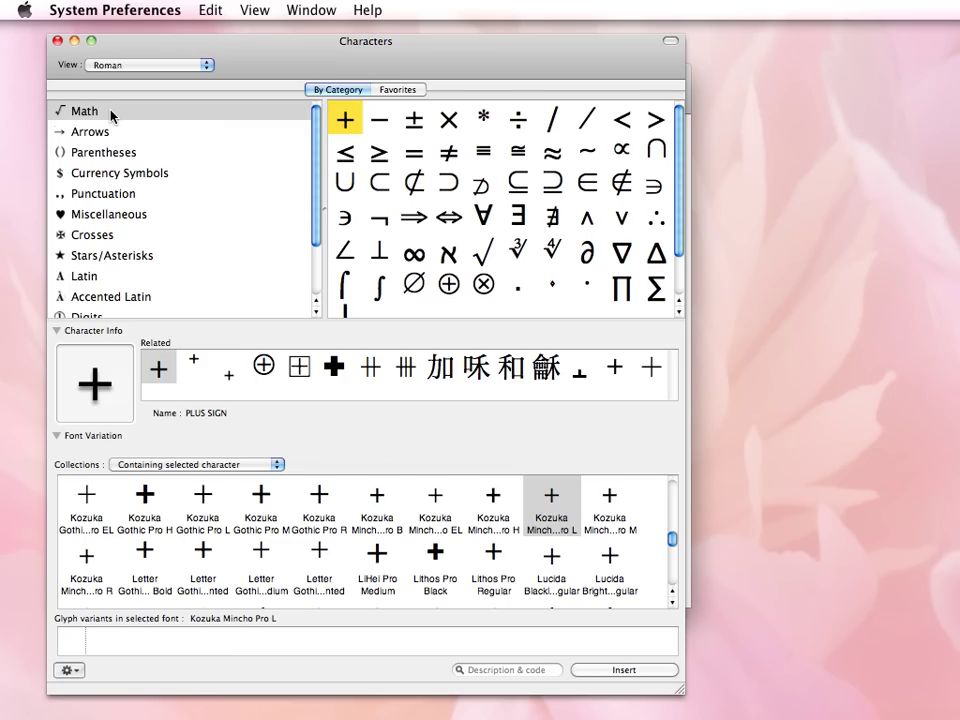
# - Keep the Roman character view and browse the Arrows, Parentheses and Currency Symbols categories, ending on Miscellaneous
pyautogui.click(167, 66)
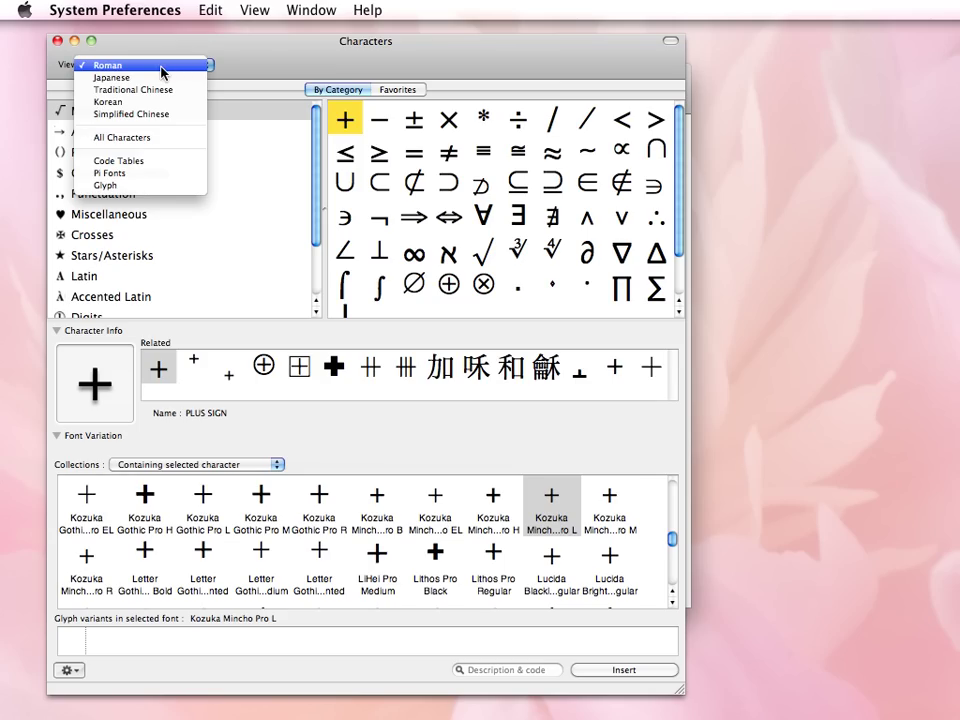
pyautogui.click(162, 68)
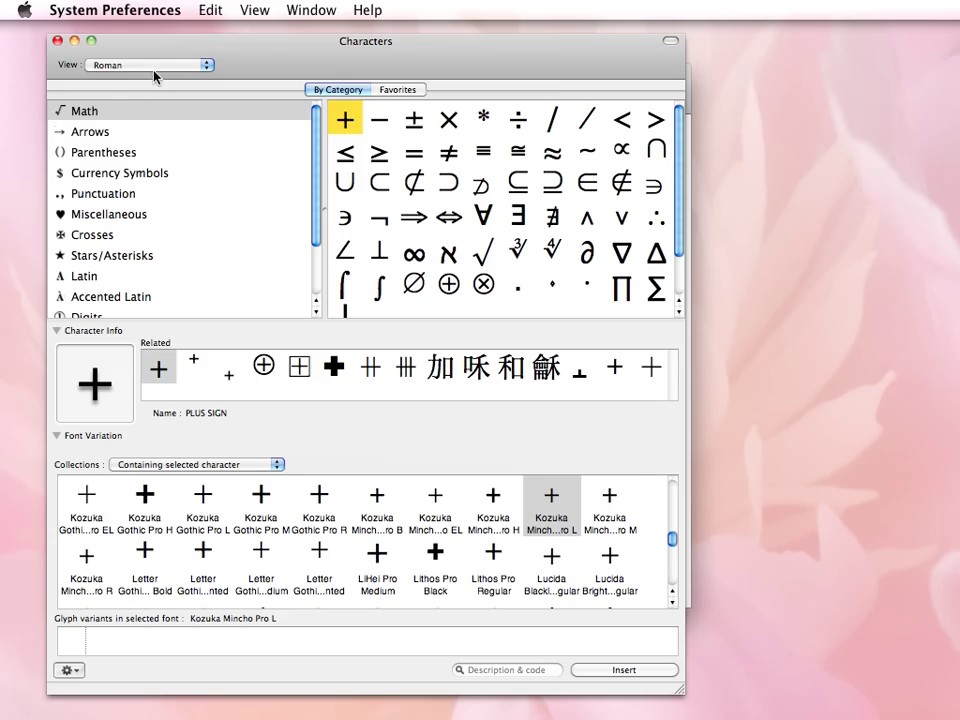
pyautogui.click(91, 132)
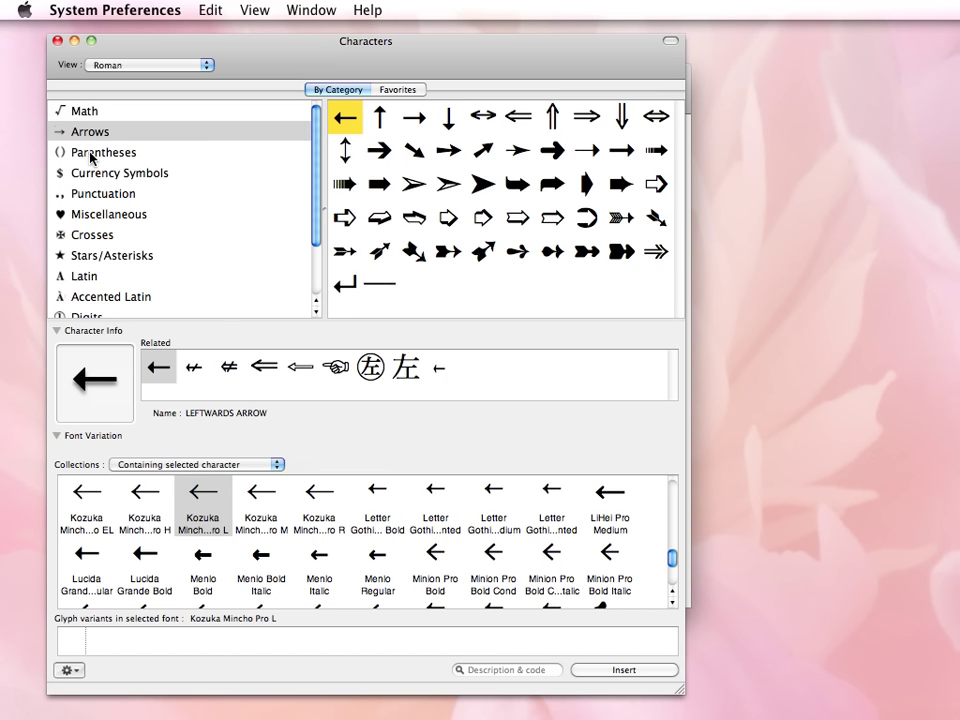
pyautogui.click(91, 153)
pyautogui.click(94, 173)
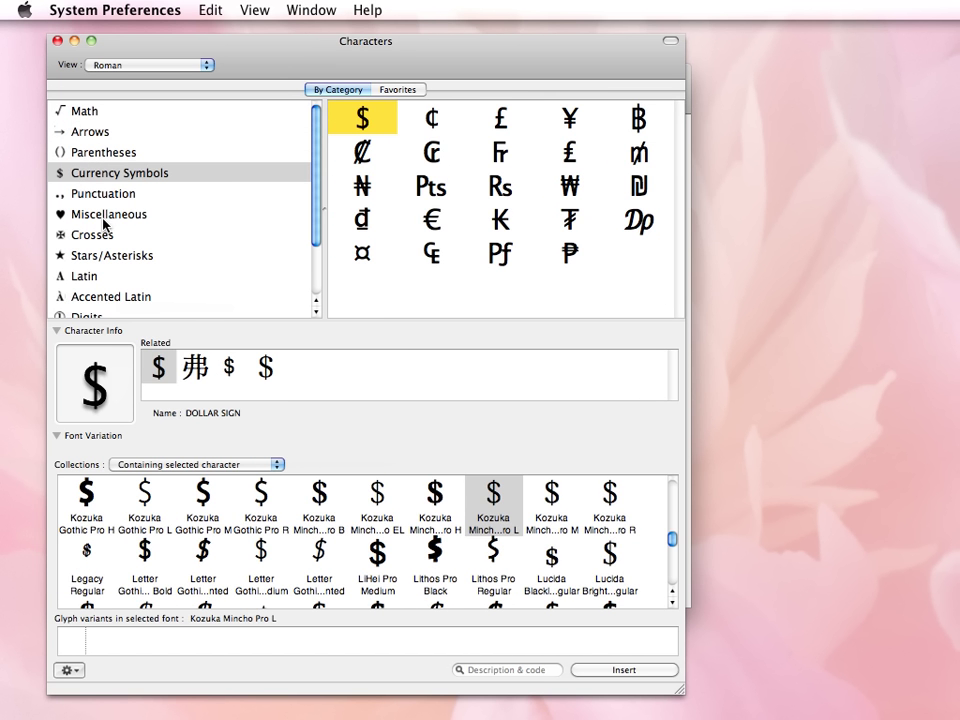
pyautogui.click(100, 216)
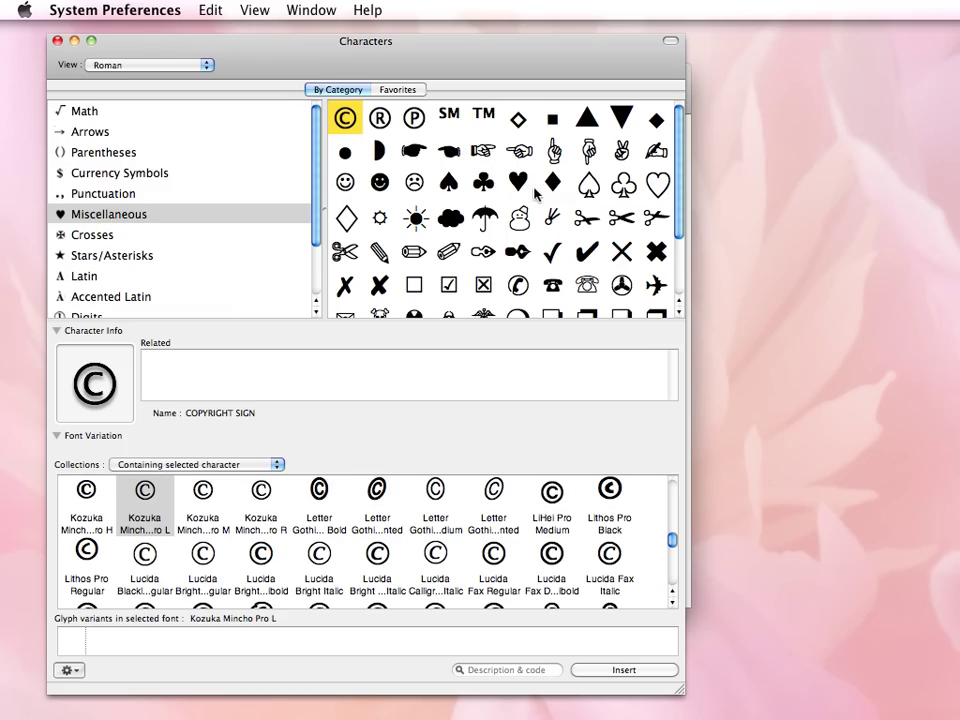
# - Examine several Miscellaneous symbols such as the registered sign, pointing hand, cloud, pencil and spade, ending with the black heart suit selected
pyautogui.moveTo(345, 121)
pyautogui.click(382, 119)
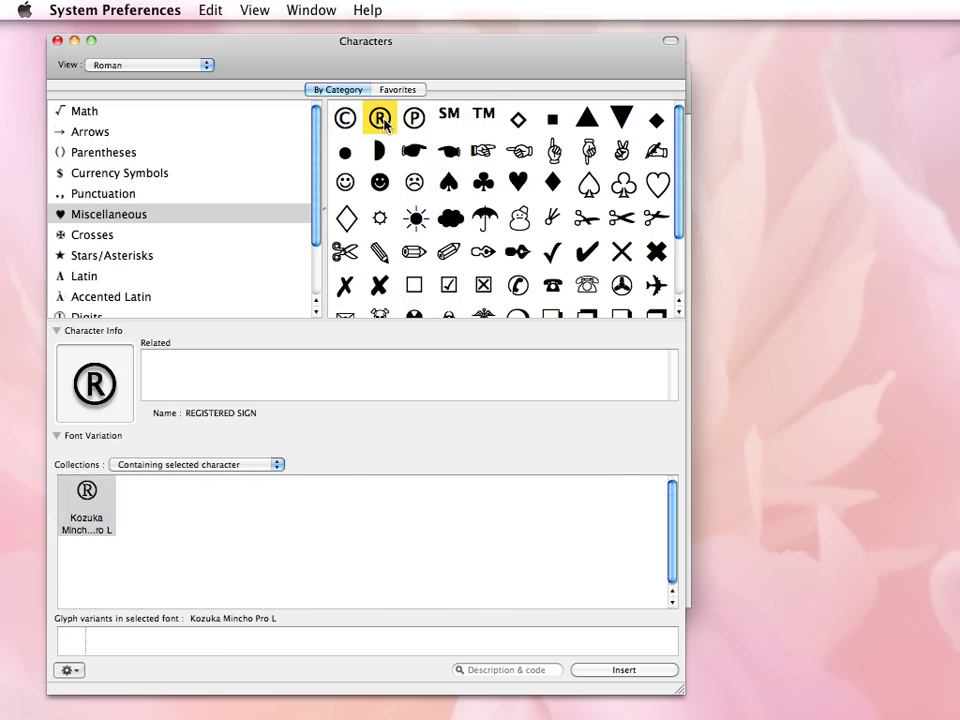
pyautogui.click(413, 121)
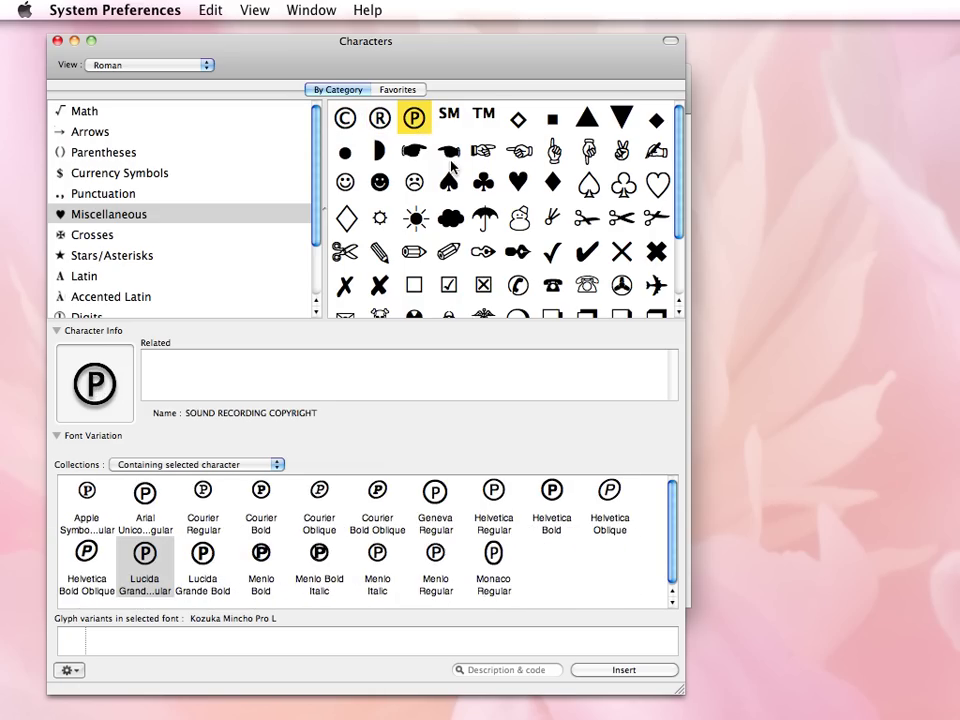
pyautogui.click(449, 152)
pyautogui.click(485, 153)
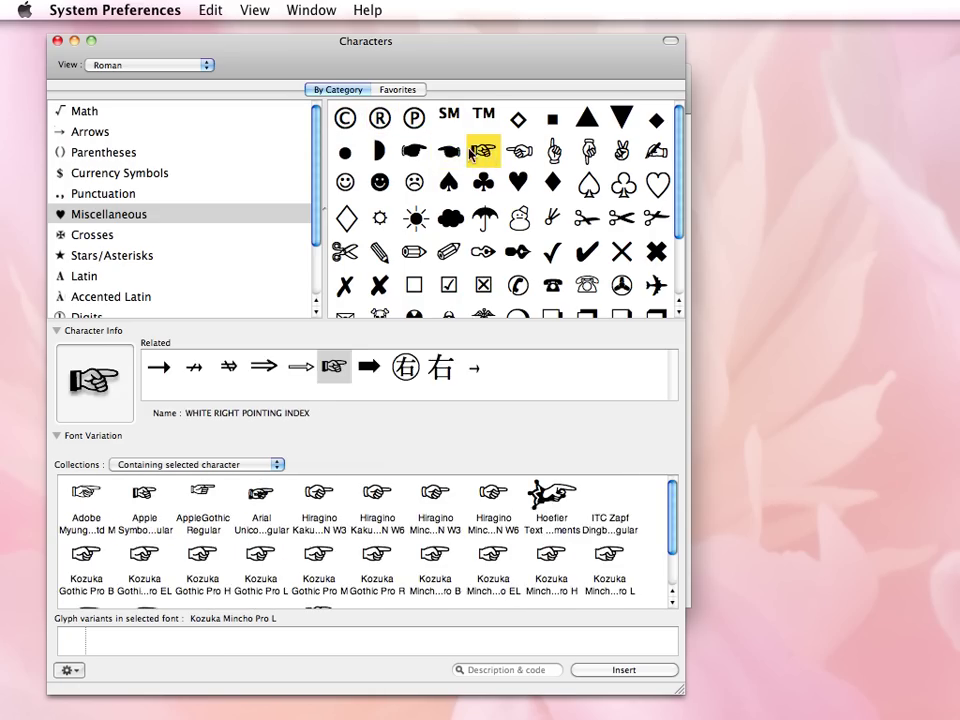
pyautogui.click(518, 119)
pyautogui.click(516, 181)
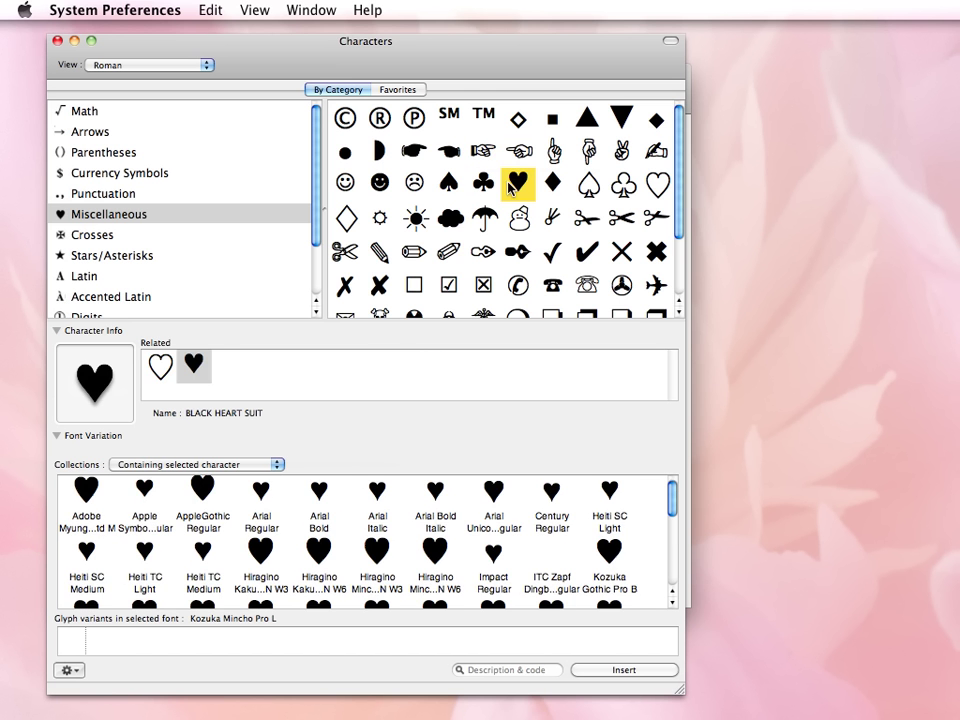
pyautogui.click(450, 218)
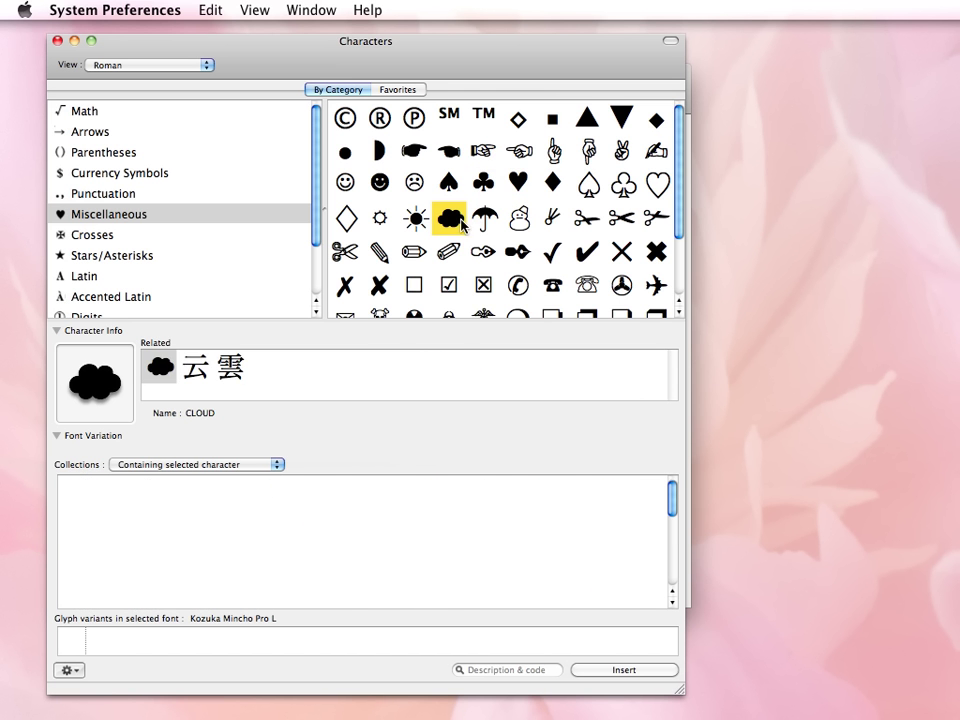
pyautogui.click(414, 252)
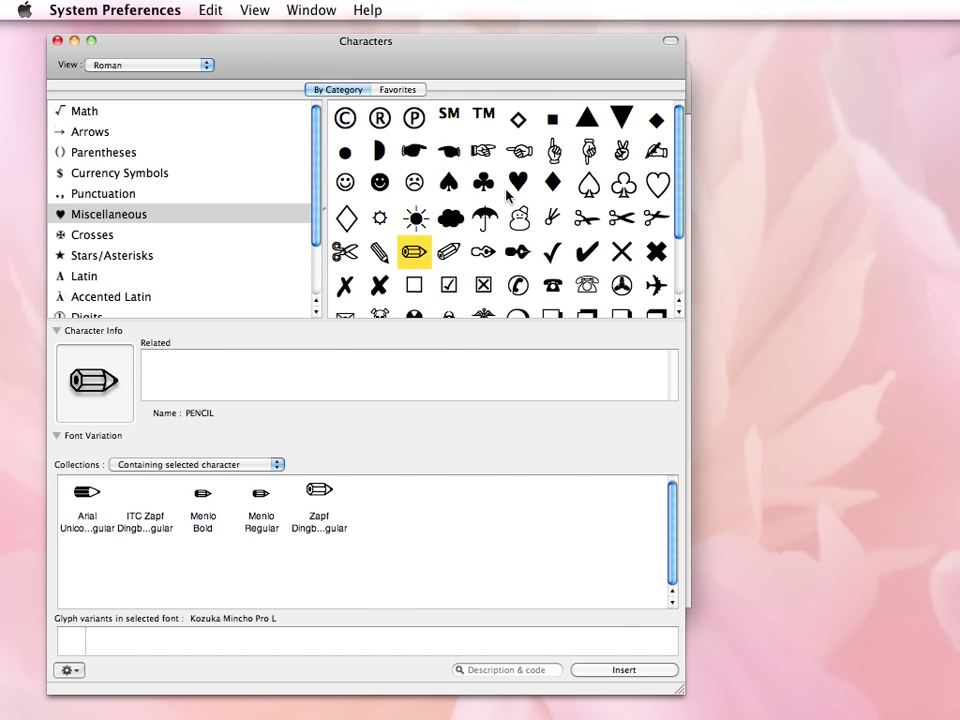
pyautogui.click(450, 183)
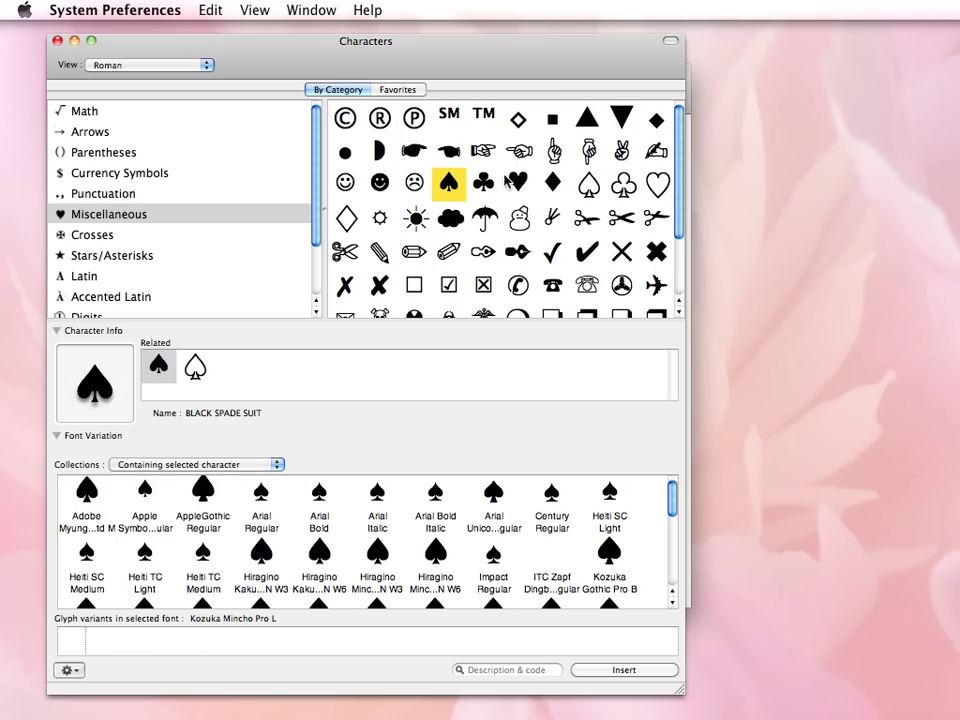
pyautogui.click(520, 183)
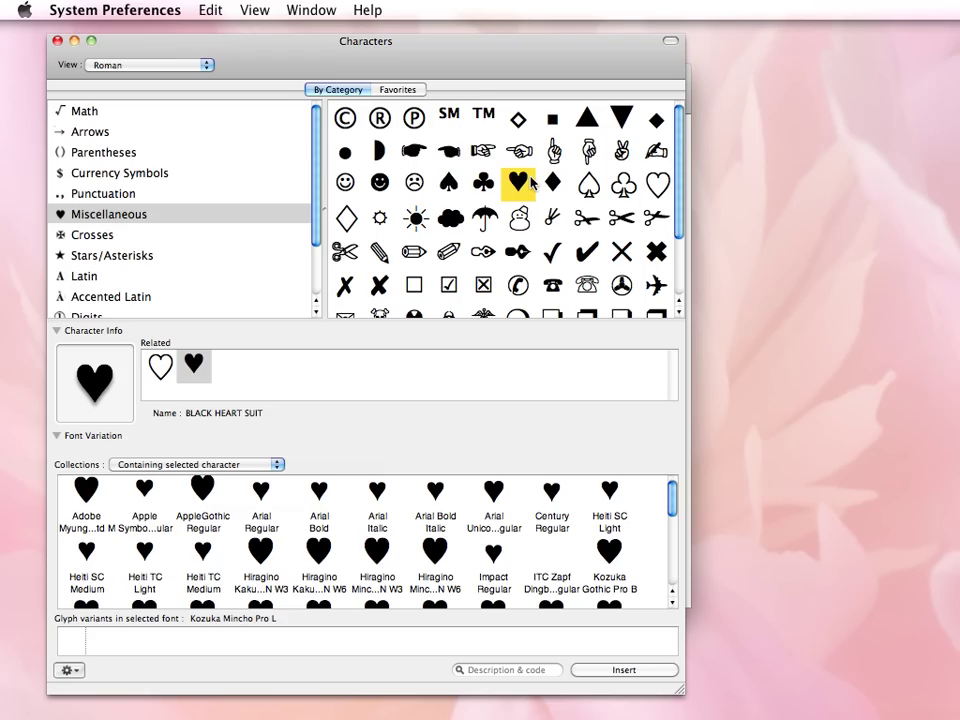
# - Compare the black heart's font variations, including Arial Regular, Impact Regular and Kozuka Gothic Pro R, ending on Hiragino Mincho ProN W6
pyautogui.moveTo(532, 182)
pyautogui.click(90, 494)
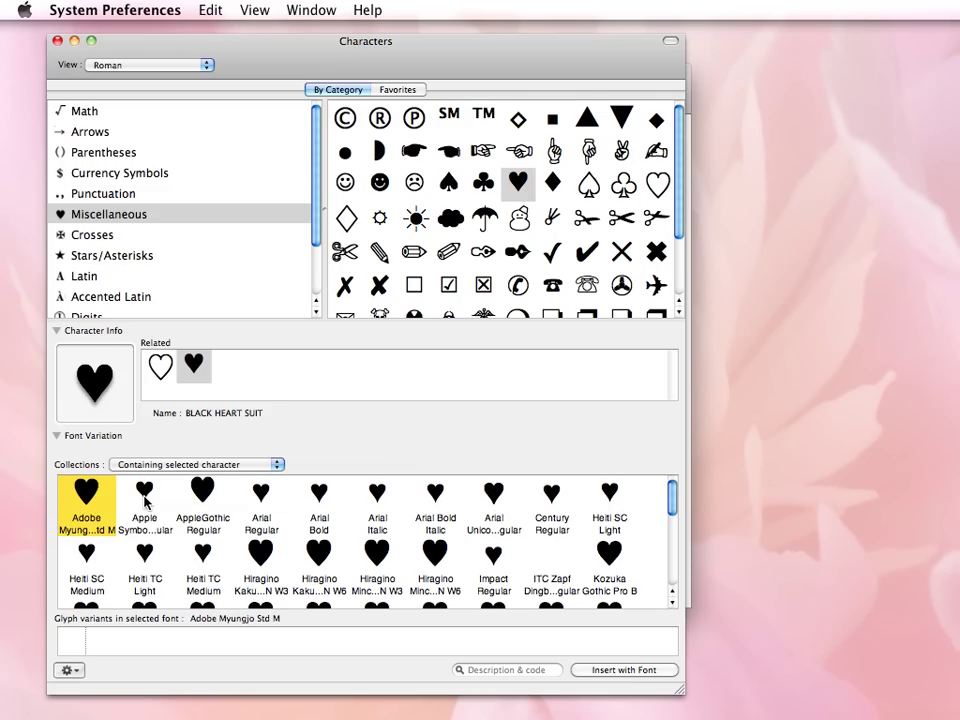
pyautogui.click(146, 500)
pyautogui.click(267, 508)
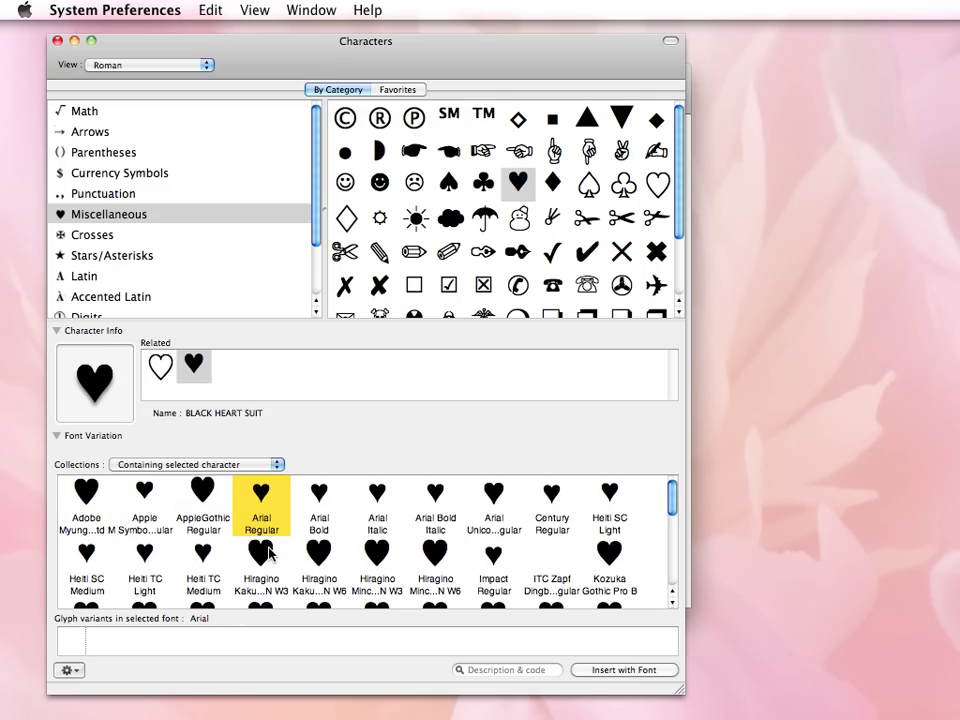
pyautogui.click(268, 553)
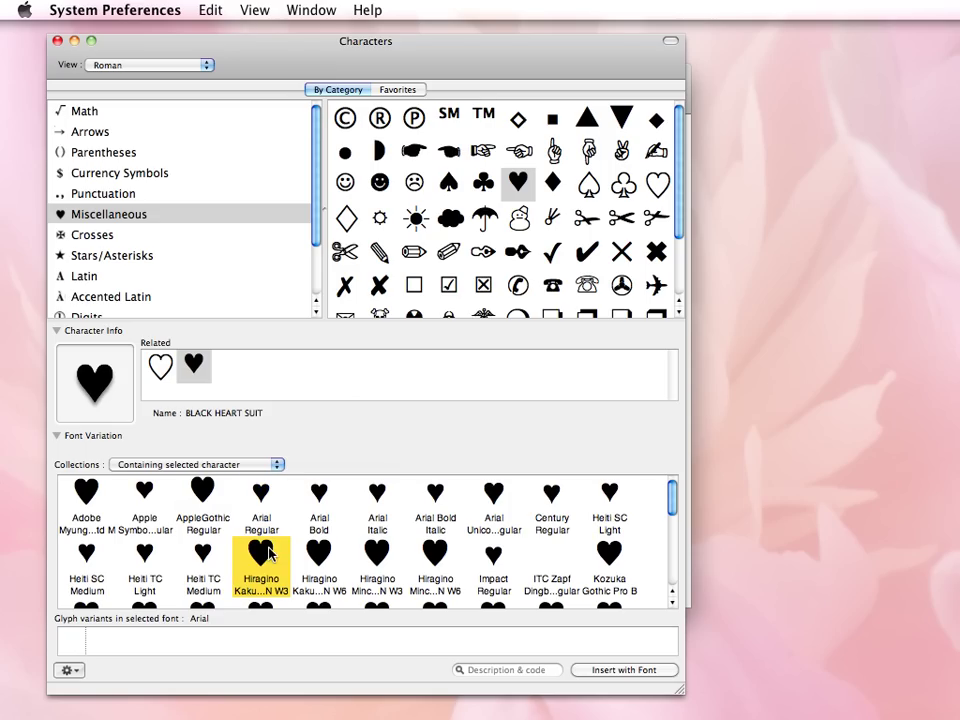
pyautogui.click(495, 558)
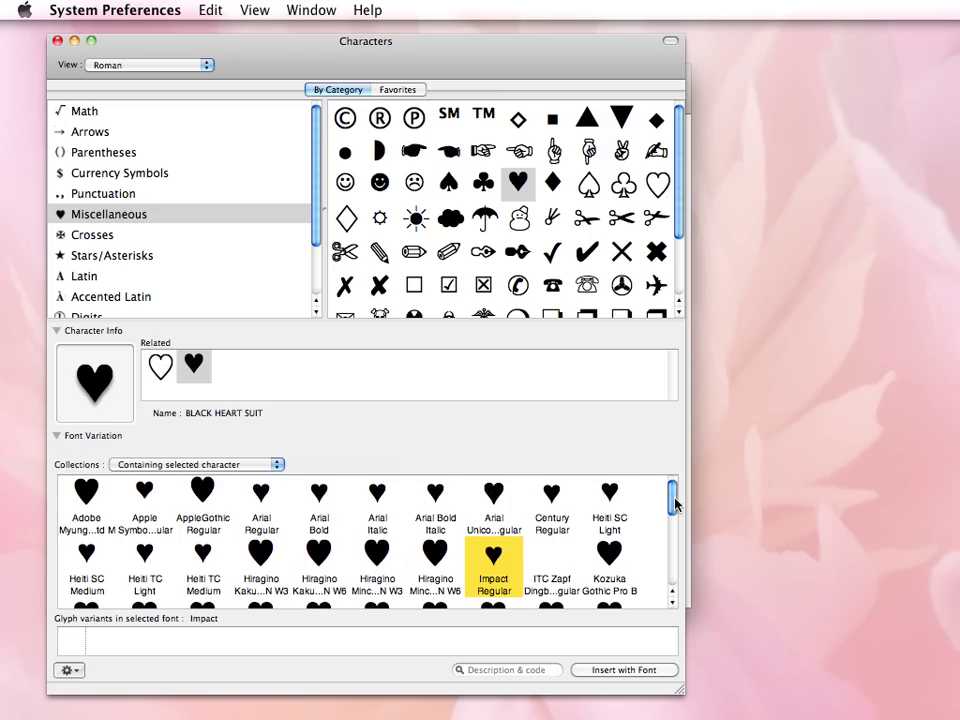
pyautogui.moveTo(675, 499); pyautogui.dragTo(663, 518)
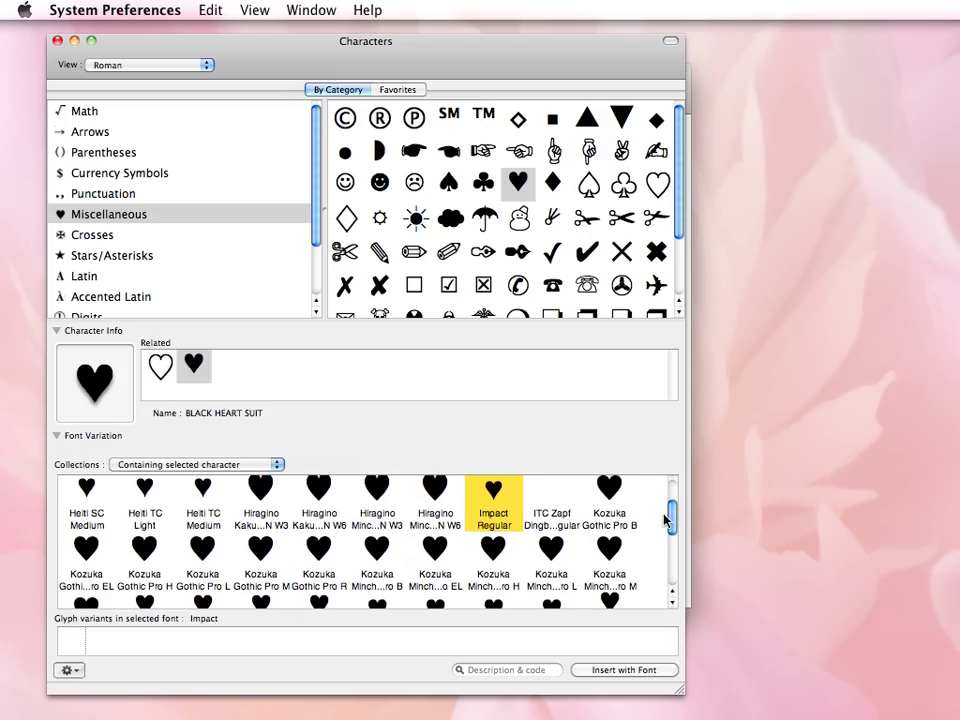
pyautogui.click(319, 551)
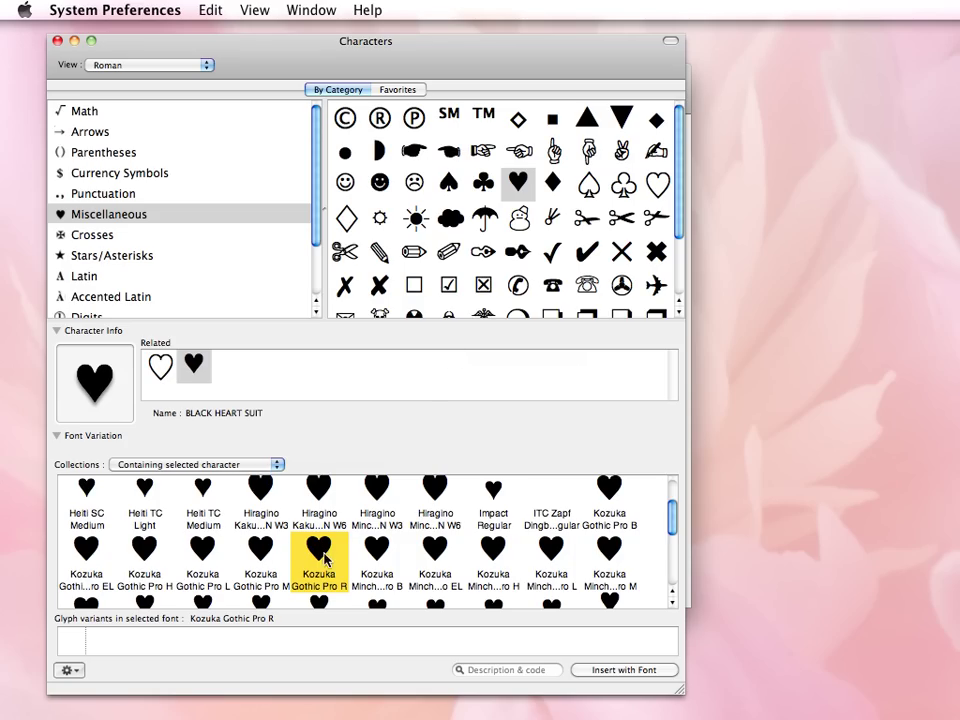
pyautogui.press('Up')
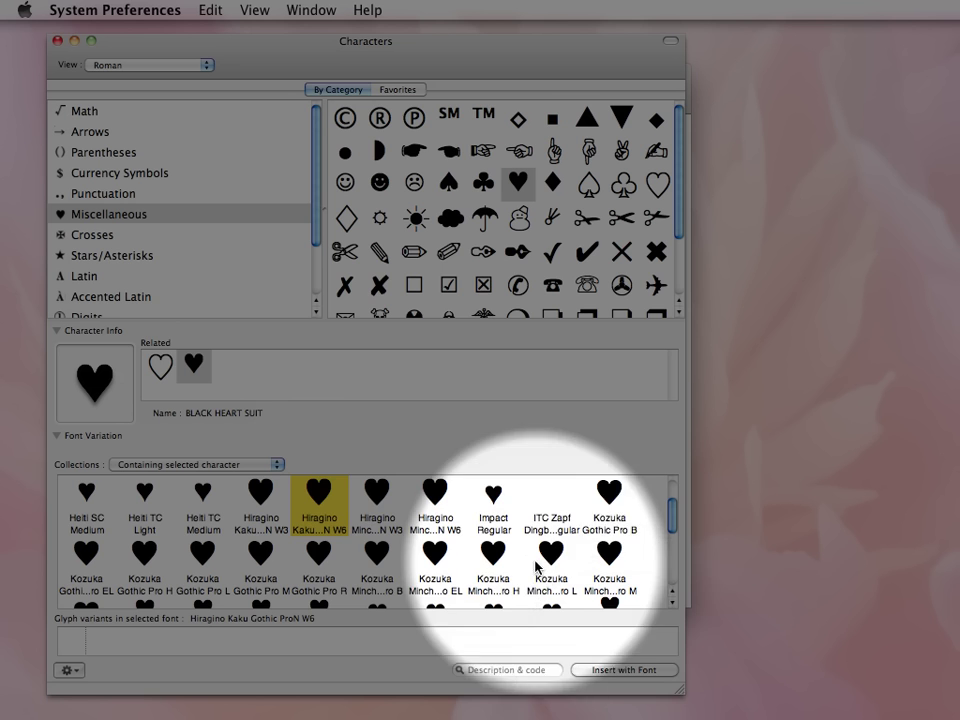
pyautogui.click(432, 500)
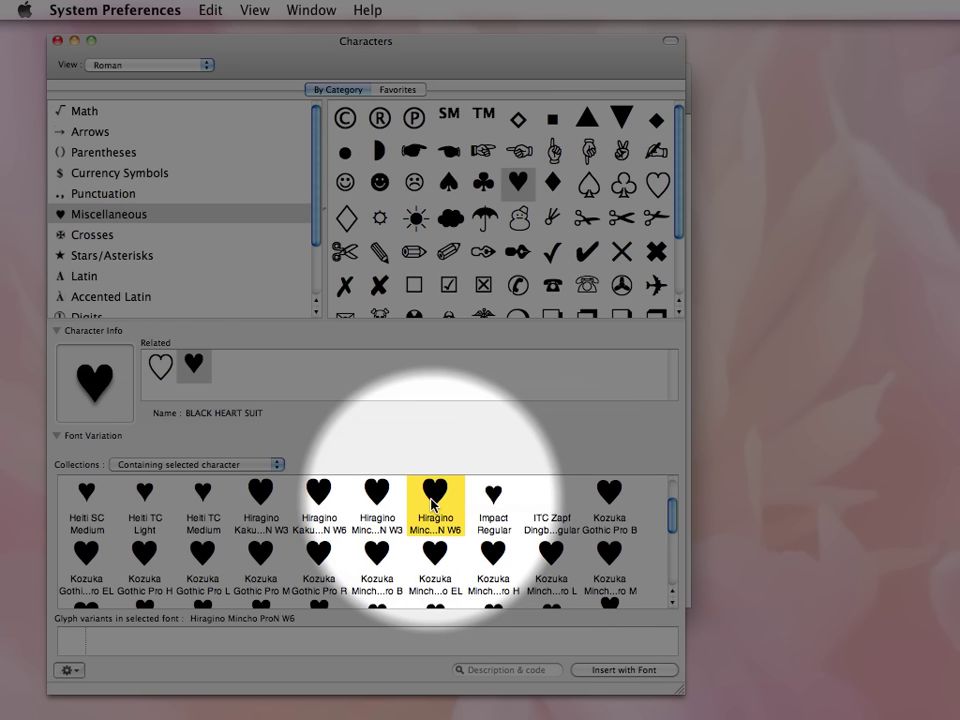